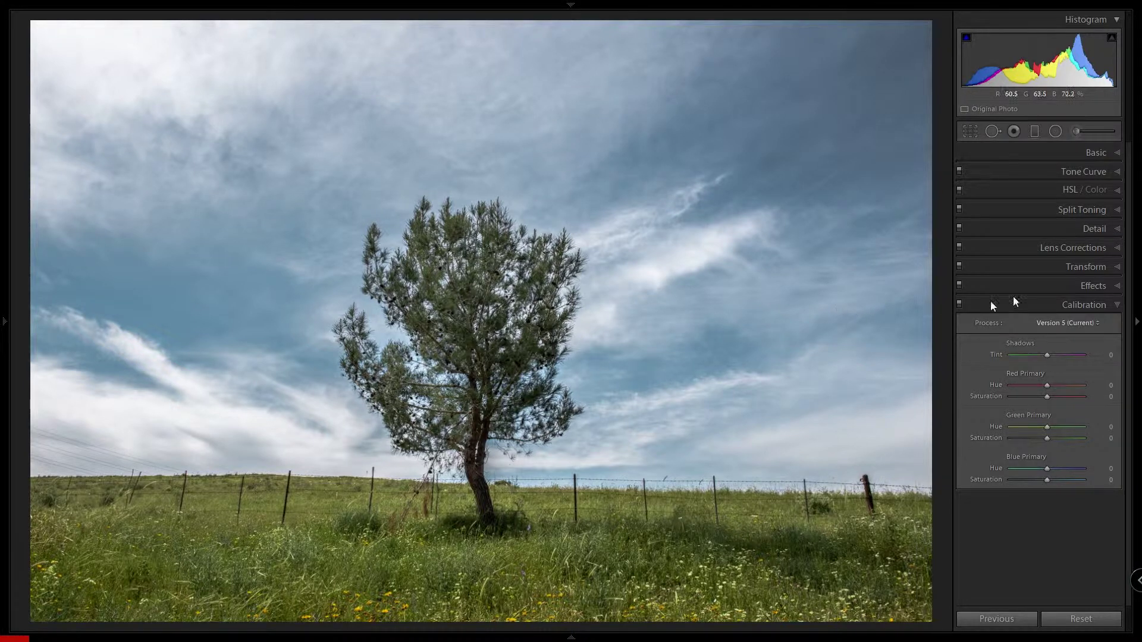
- Peek at the Basic tone settings, then return to the Calibration panel
{"action": "left_click", "coordinate": [1083, 305]}
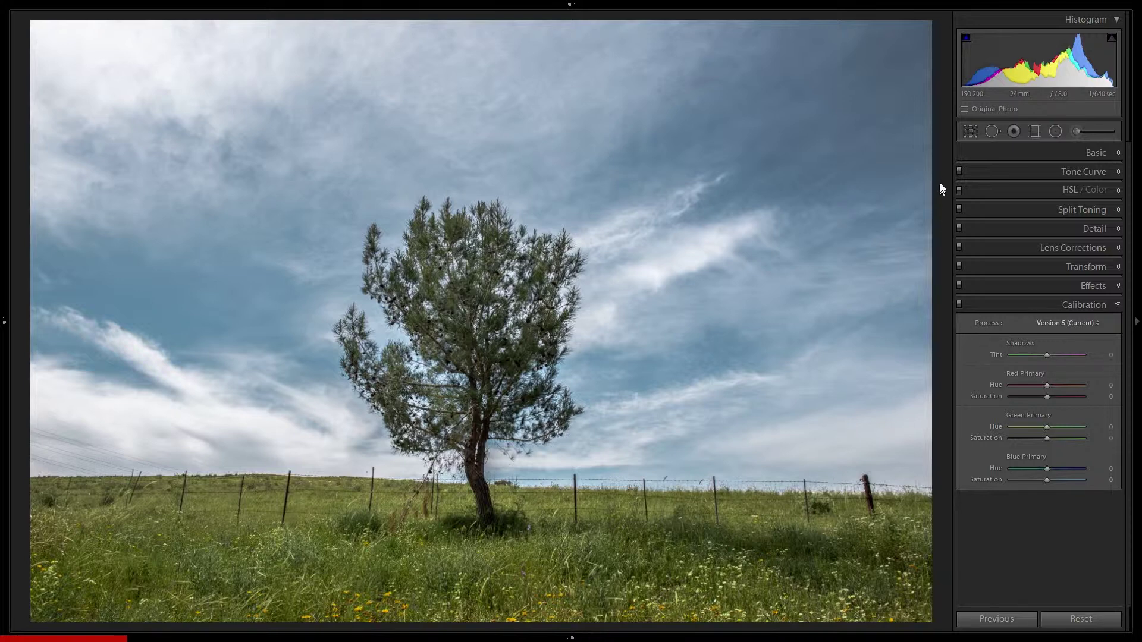
{"action": "left_click", "coordinate": [1070, 154]}
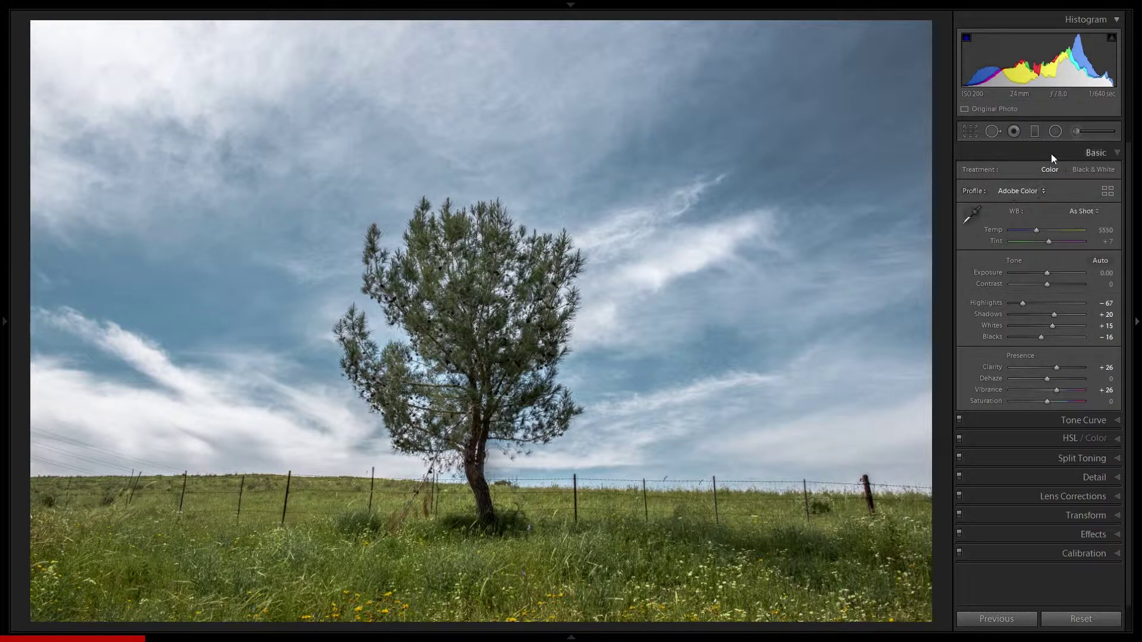
{"action": "left_click", "coordinate": [1015, 156]}
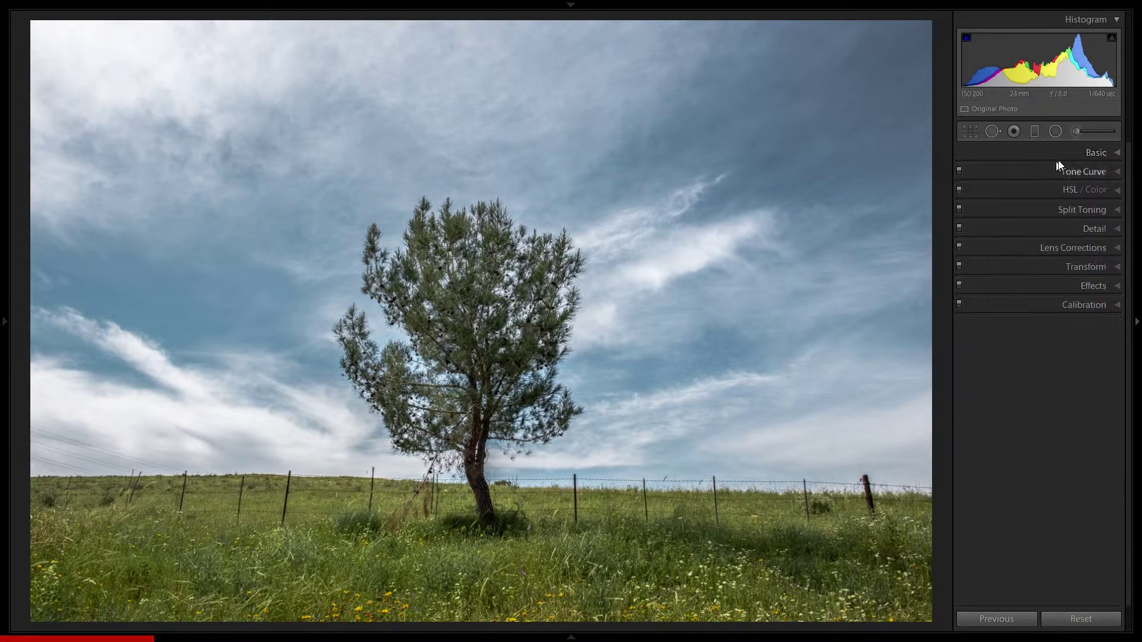
{"action": "left_click", "coordinate": [1027, 307]}
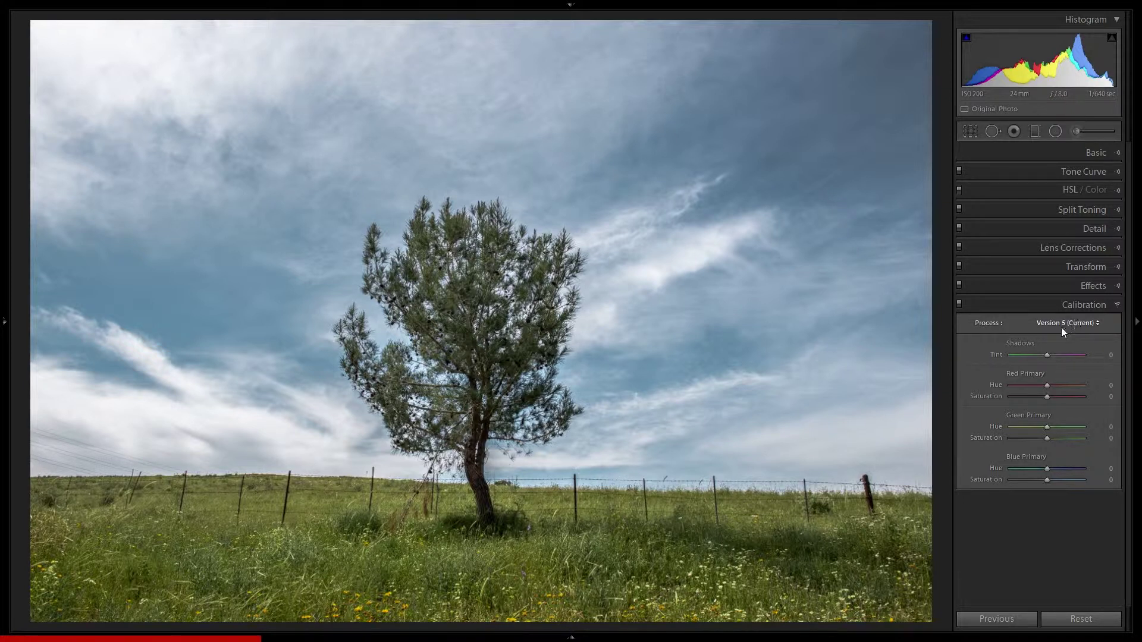
- Change the process version from Version 5 to Version 2
{"action": "left_click", "coordinate": [1091, 323]}
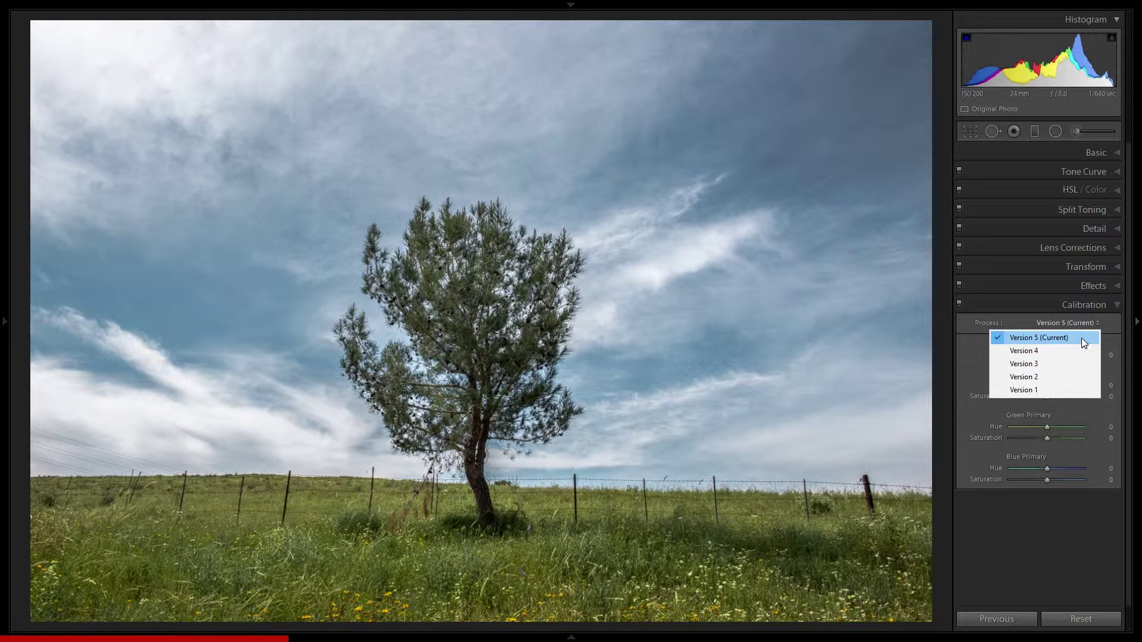
{"action": "left_click", "coordinate": [1024, 337]}
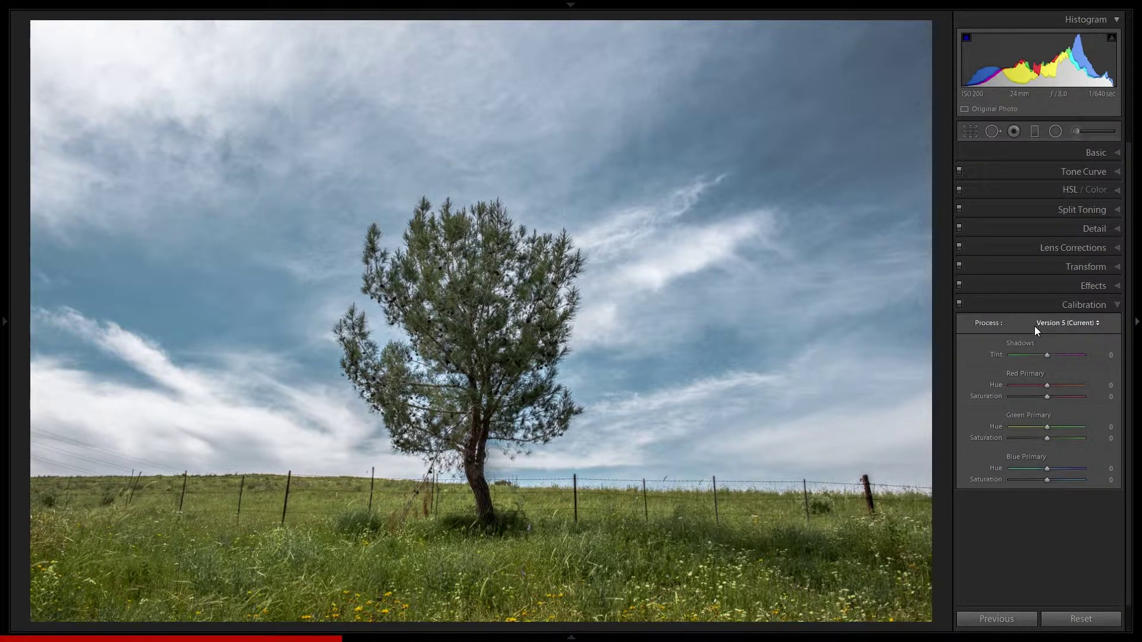
{"action": "left_click", "coordinate": [1043, 324]}
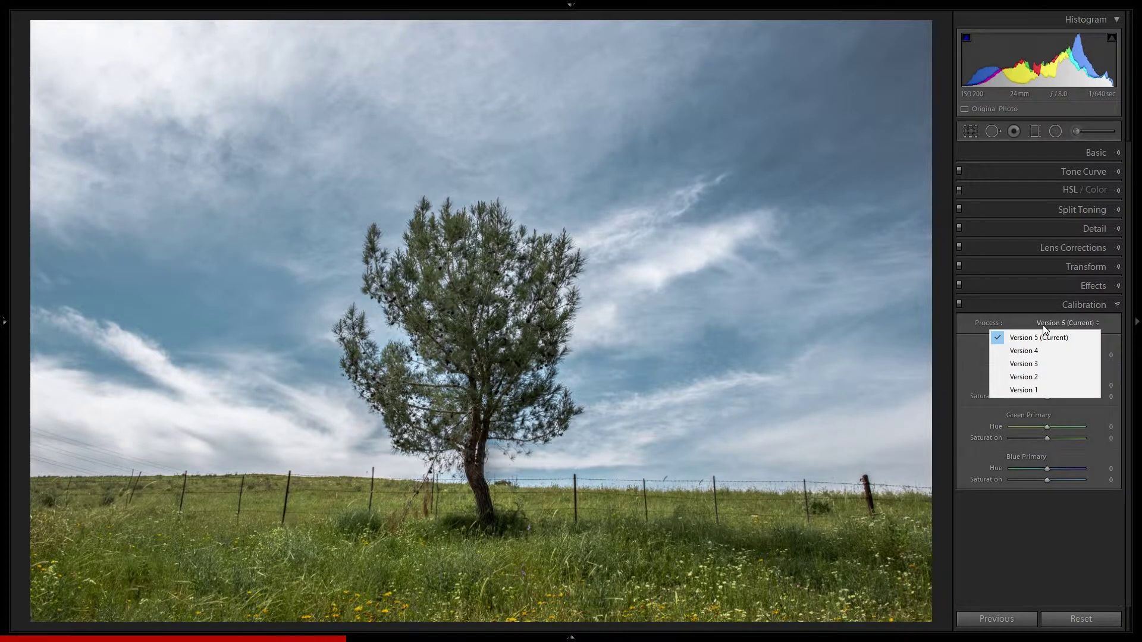
{"action": "left_click", "coordinate": [1037, 376]}
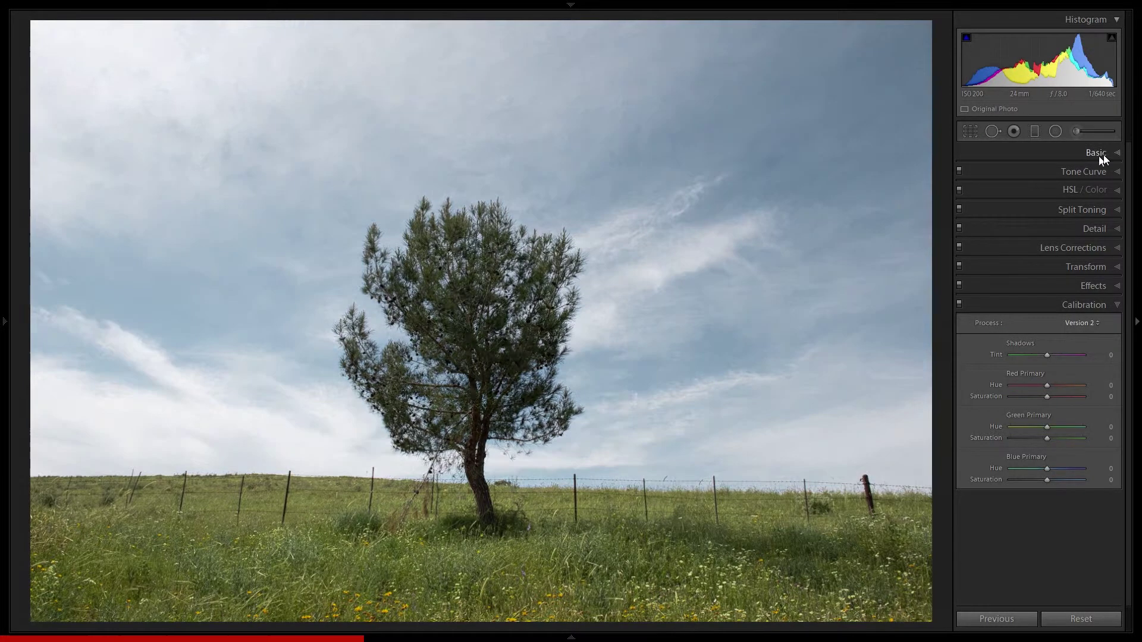
- Review the legacy Basic tone settings under Version 2, then return to Calibration
{"action": "left_click", "coordinate": [1104, 153]}
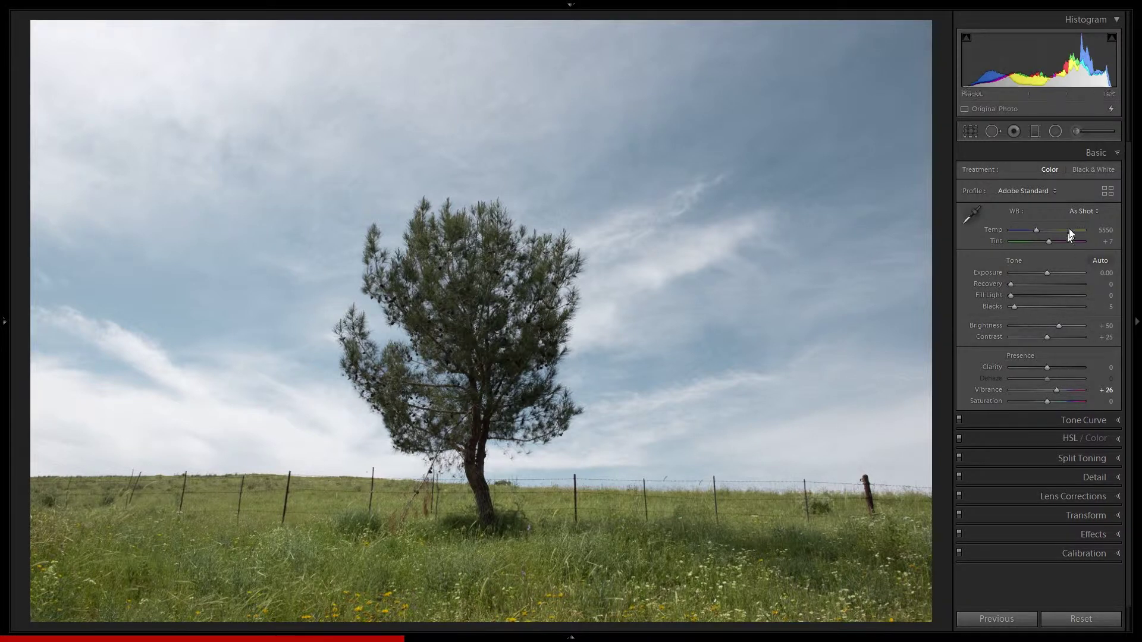
{"action": "left_click", "coordinate": [1075, 153]}
{"action": "left_click", "coordinate": [1063, 305]}
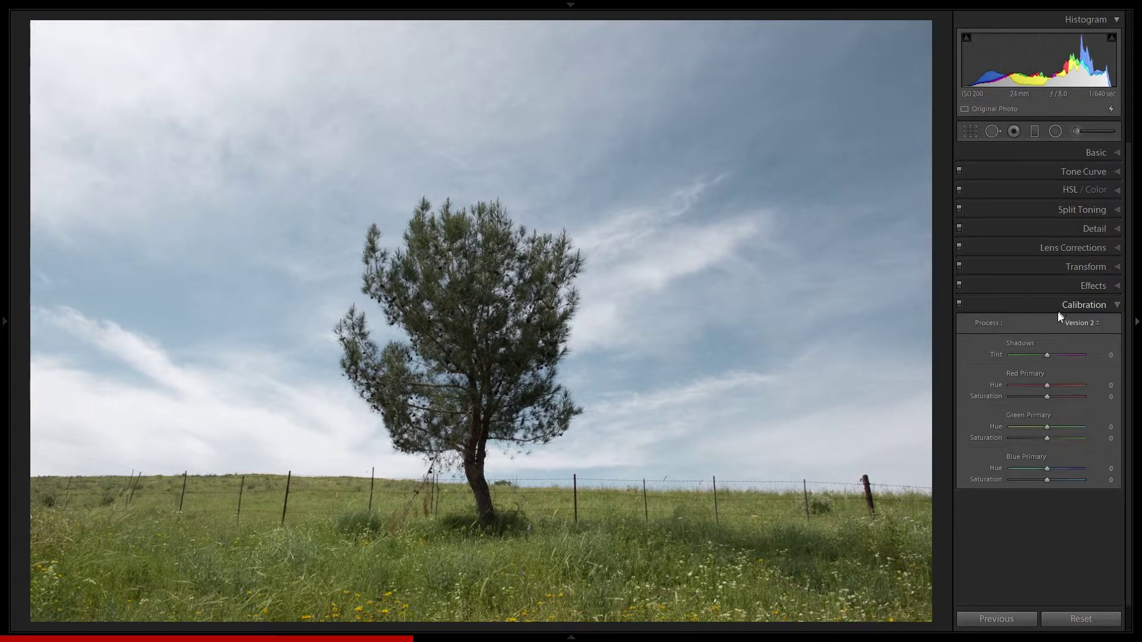
- Check the process version and revert via History to the Version 5 (Current) state
{"action": "left_click", "coordinate": [1054, 335]}
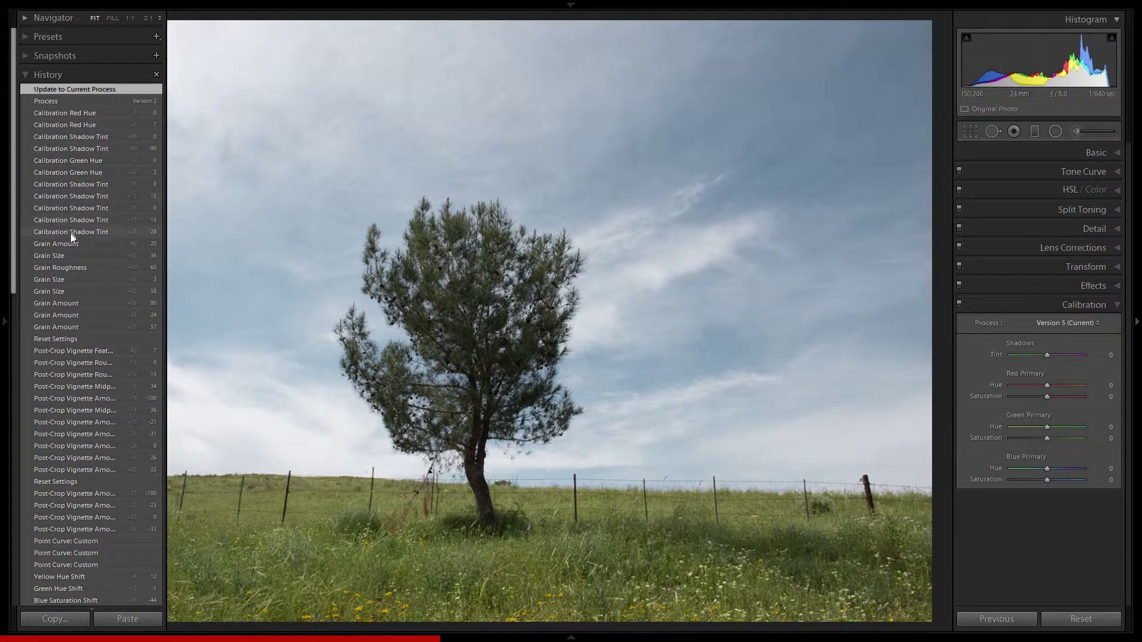
{"action": "left_click", "coordinate": [80, 245]}
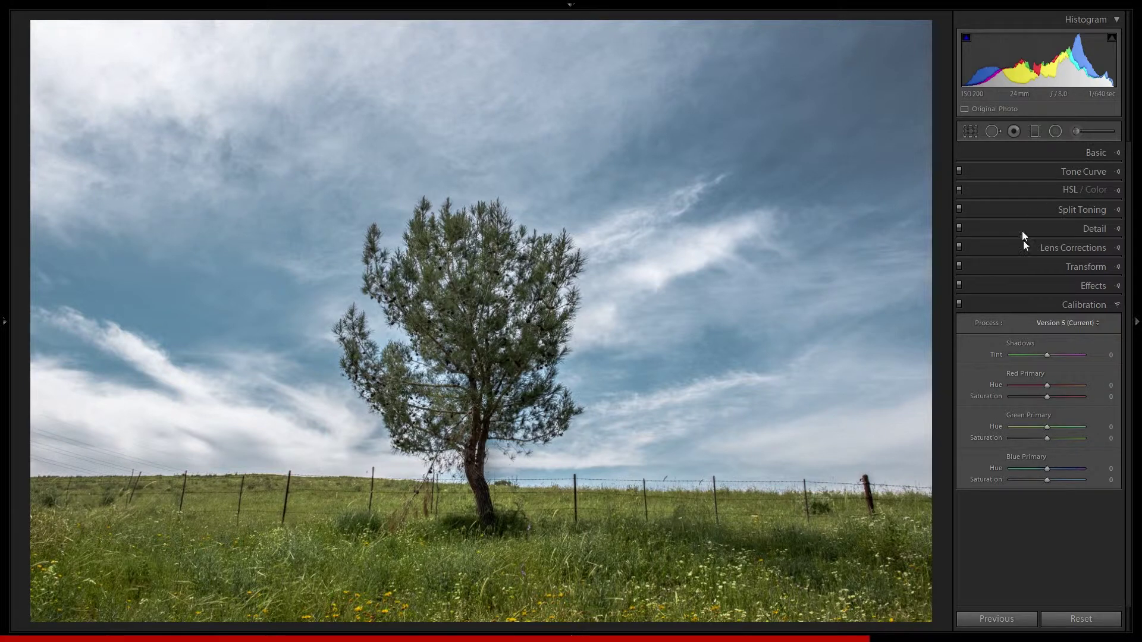
{"action": "left_click", "coordinate": [1099, 309]}
{"action": "left_click_drag", "start_coordinate": [1050, 426], "coordinate": [1069, 433]}
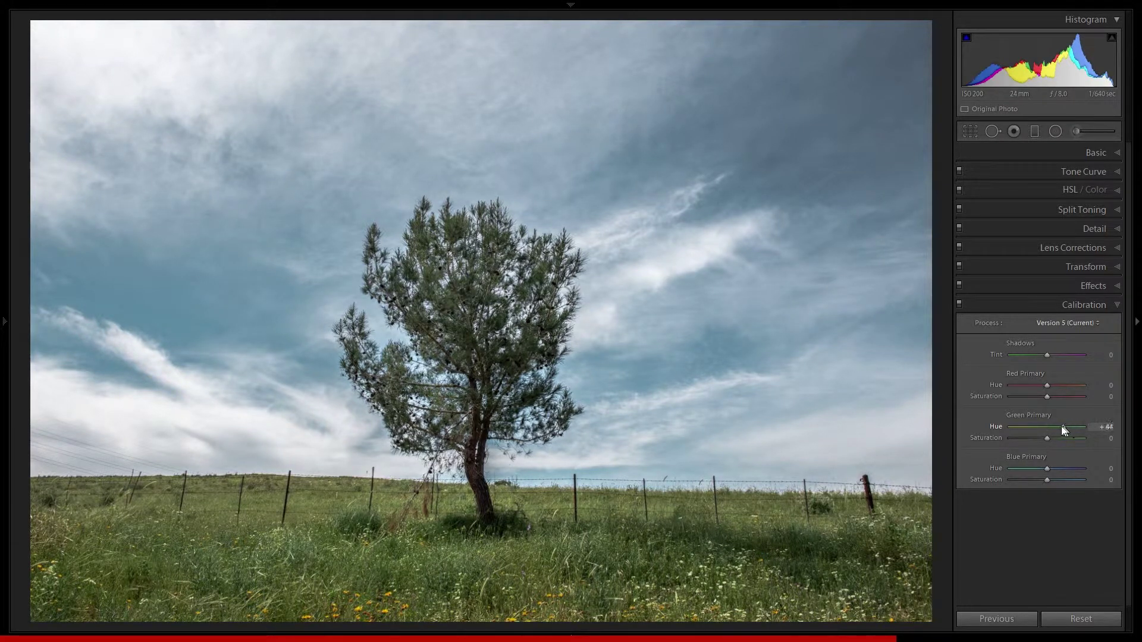
{"action": "left_click_drag", "start_coordinate": [1027, 427], "coordinate": [1068, 438]}
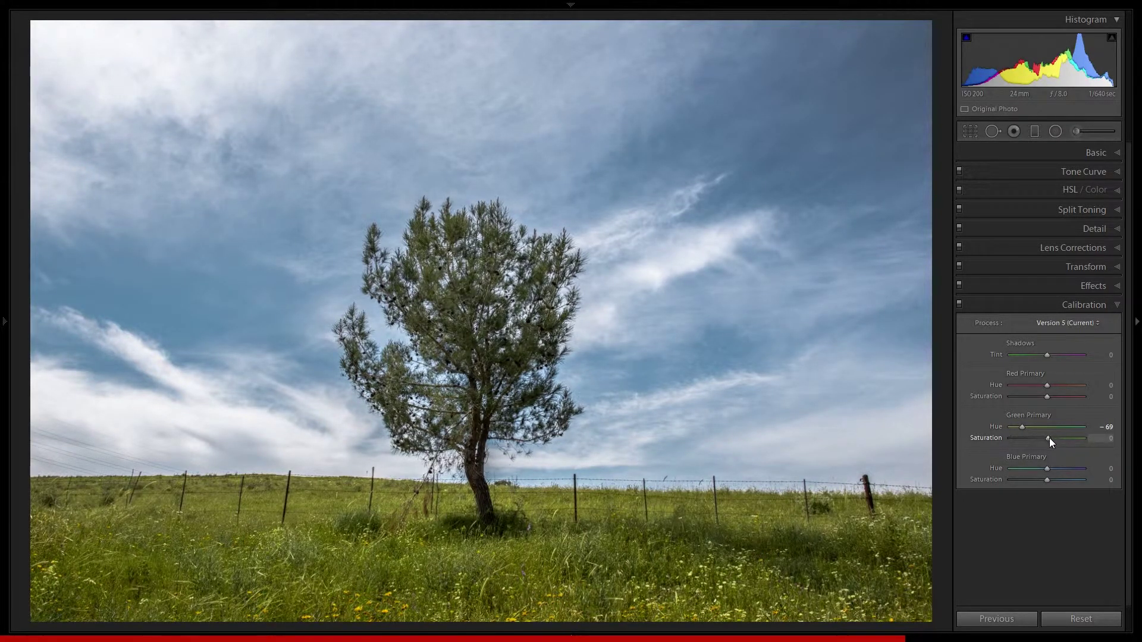
{"action": "left_click_drag", "start_coordinate": [1041, 438], "coordinate": [1022, 438]}
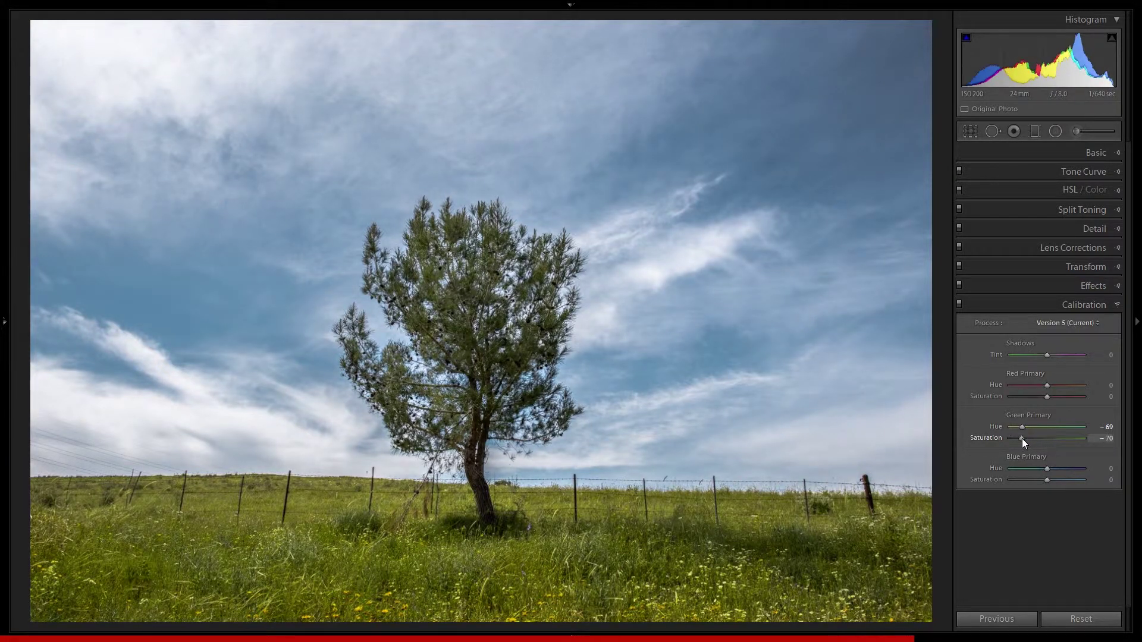
{"action": "double_click", "coordinate": [1022, 438]}
{"action": "double_click", "coordinate": [1022, 427]}
{"action": "mouse_move", "coordinate": [1047, 468]}
{"action": "left_mouse_down"}
{"action": "mouse_move", "coordinate": [1072, 469]}
{"action": "mouse_move", "coordinate": [1028, 470]}
{"action": "left_mouse_up"}
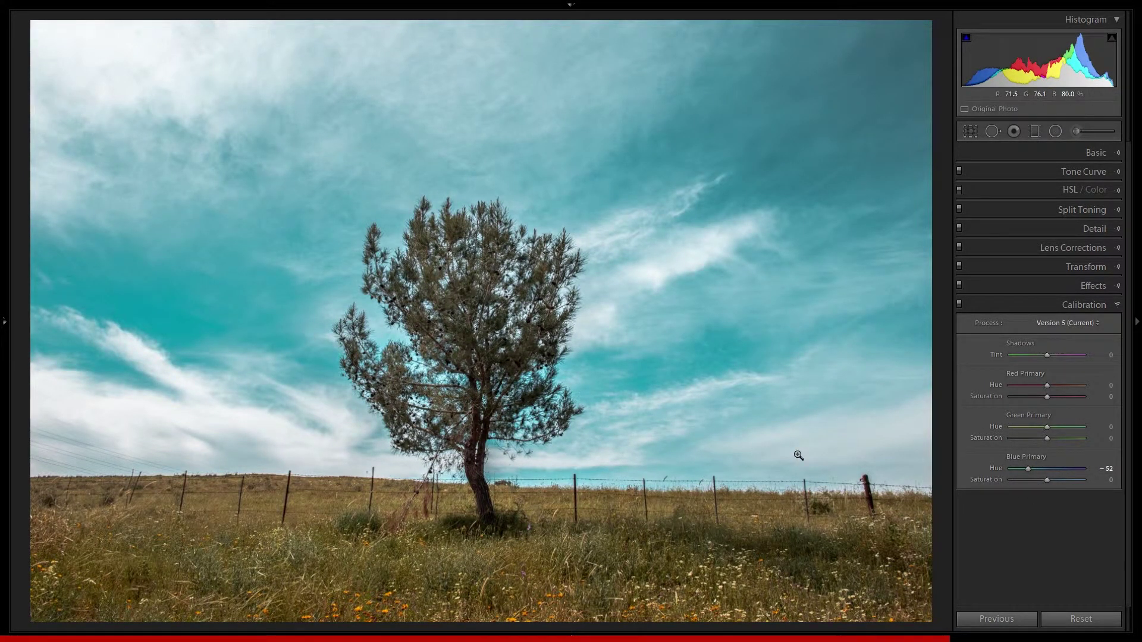
- Reset the Blue Primary Hue slider from -52 back to 0
{"action": "double_click", "coordinate": [1017, 457]}
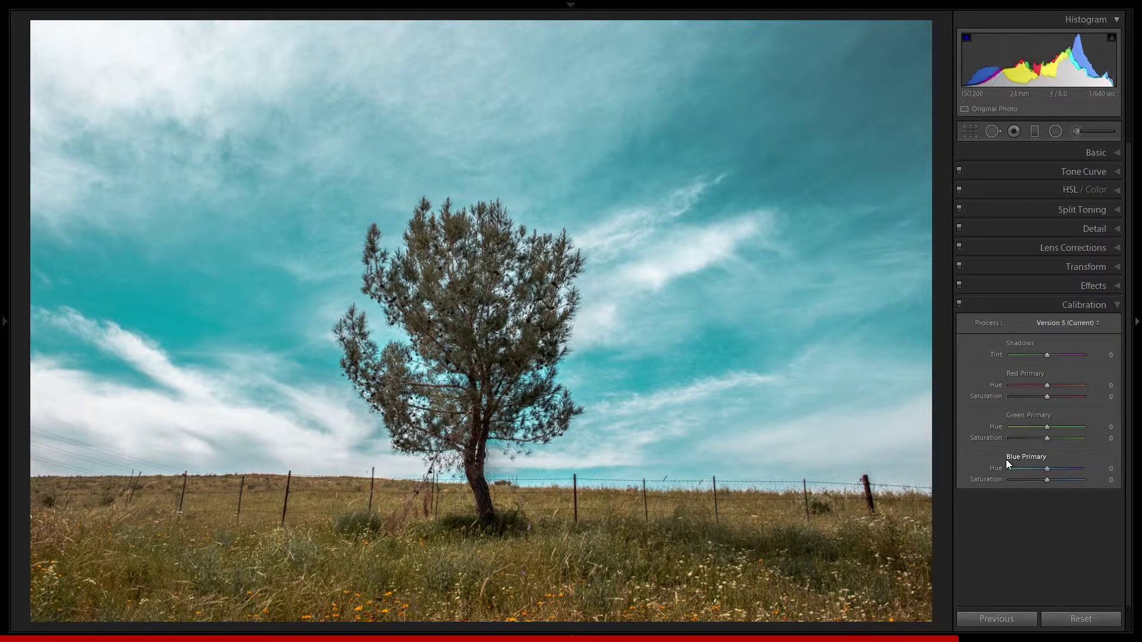